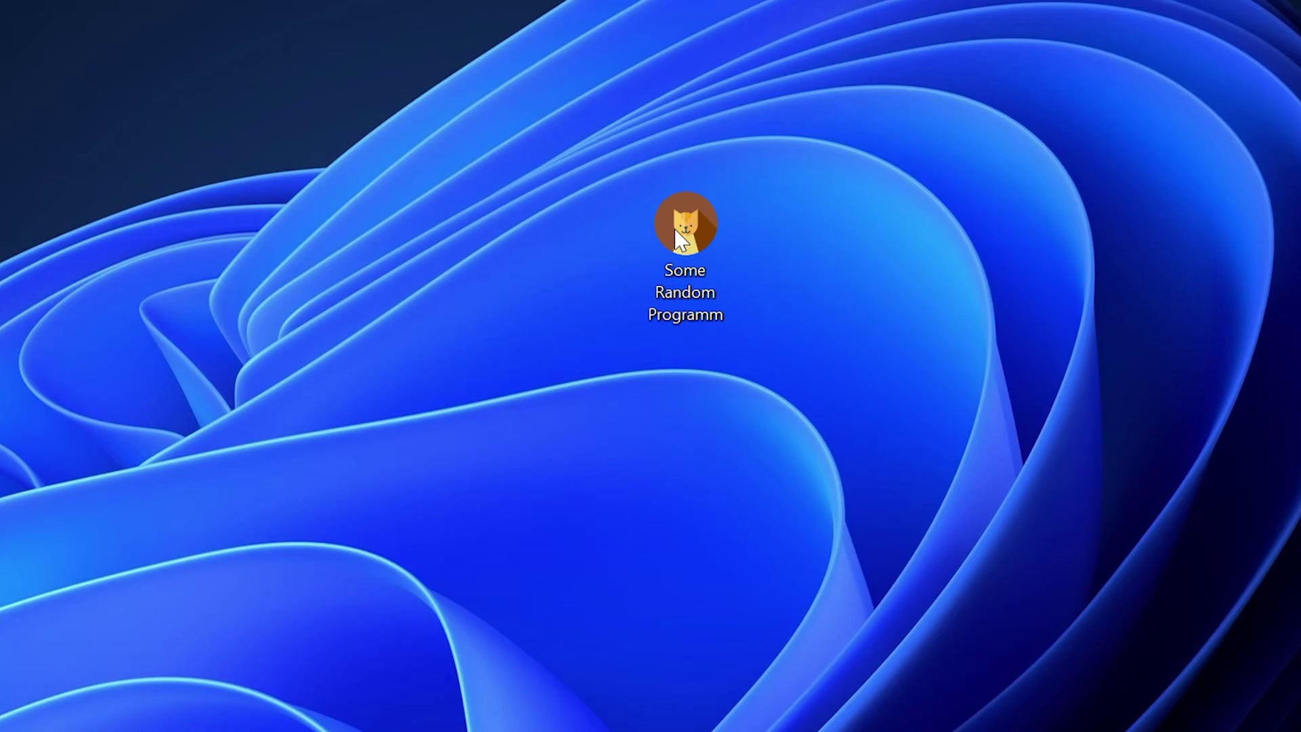
Launch Some Random Programm from the desktop to reveal the zunecfg.dll missing-file error
double_click(700, 221)
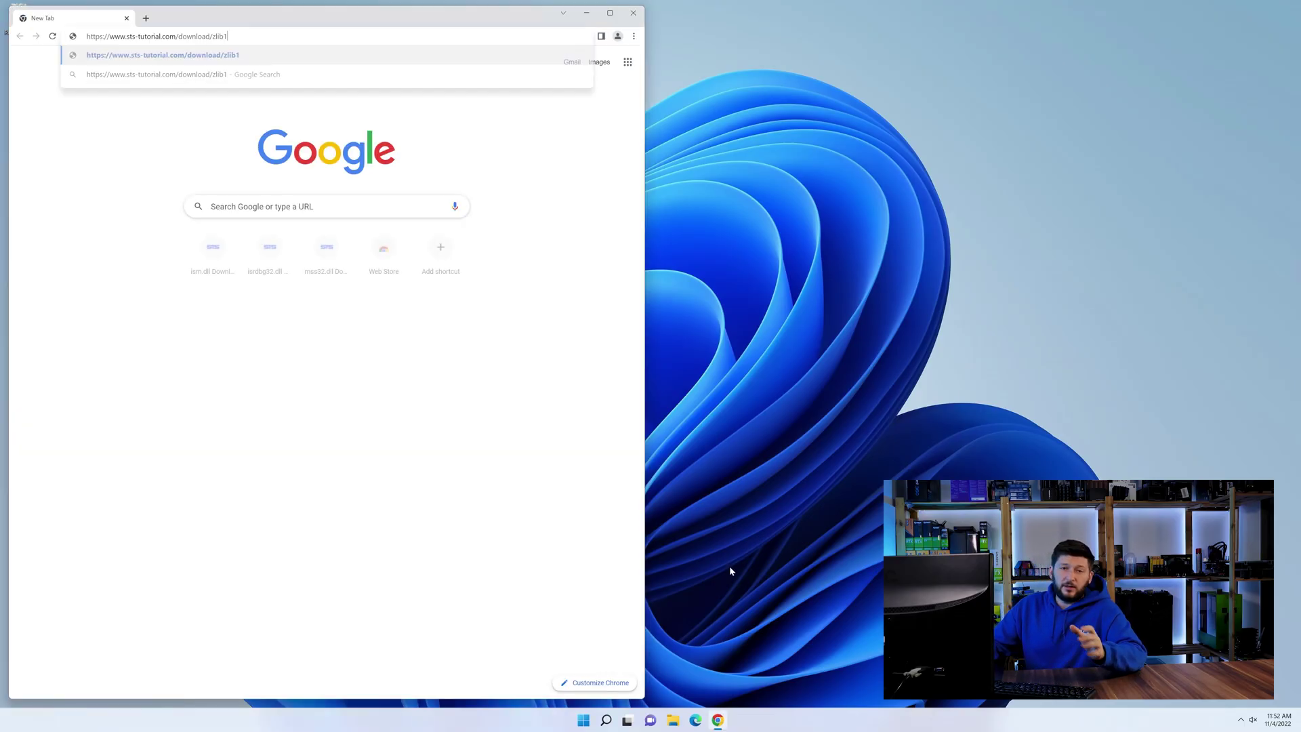
Download the zlib1.dll (32-Bit) zip from the sts-tutorial page and open it
key(Return)
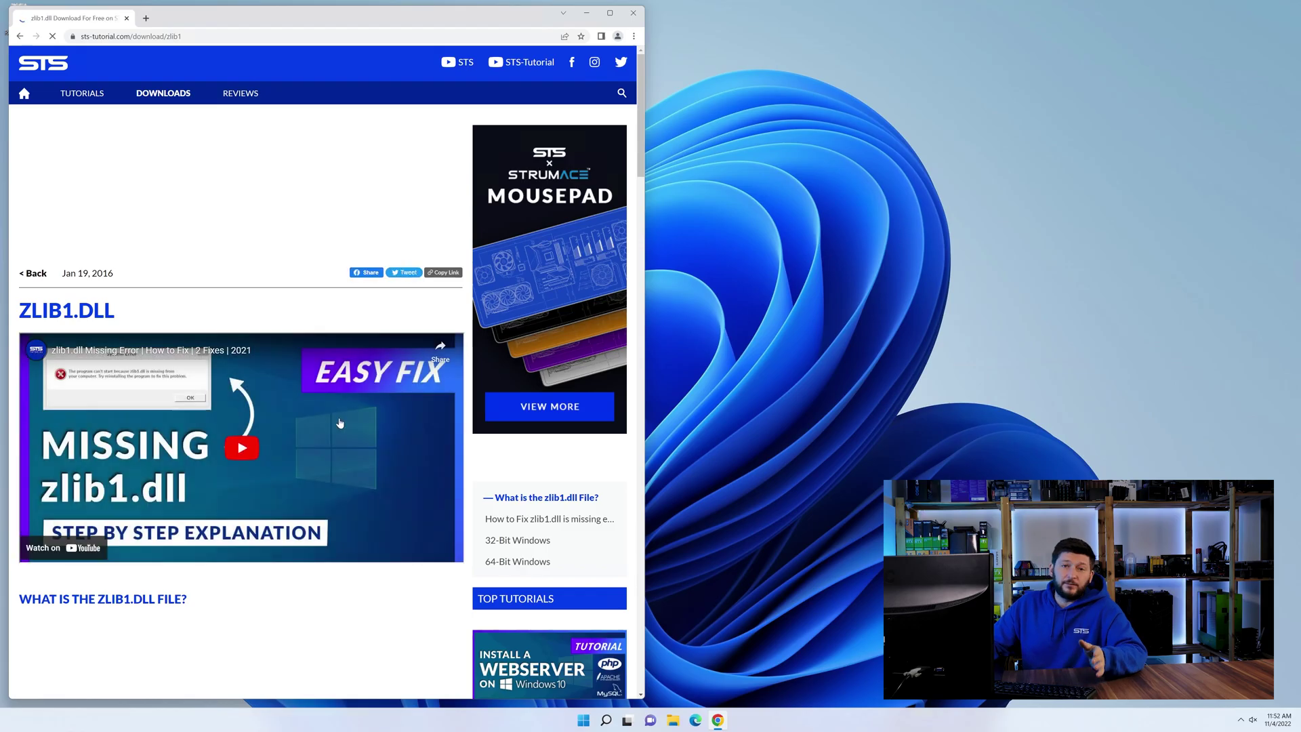
scroll(349, 423, down, 20)
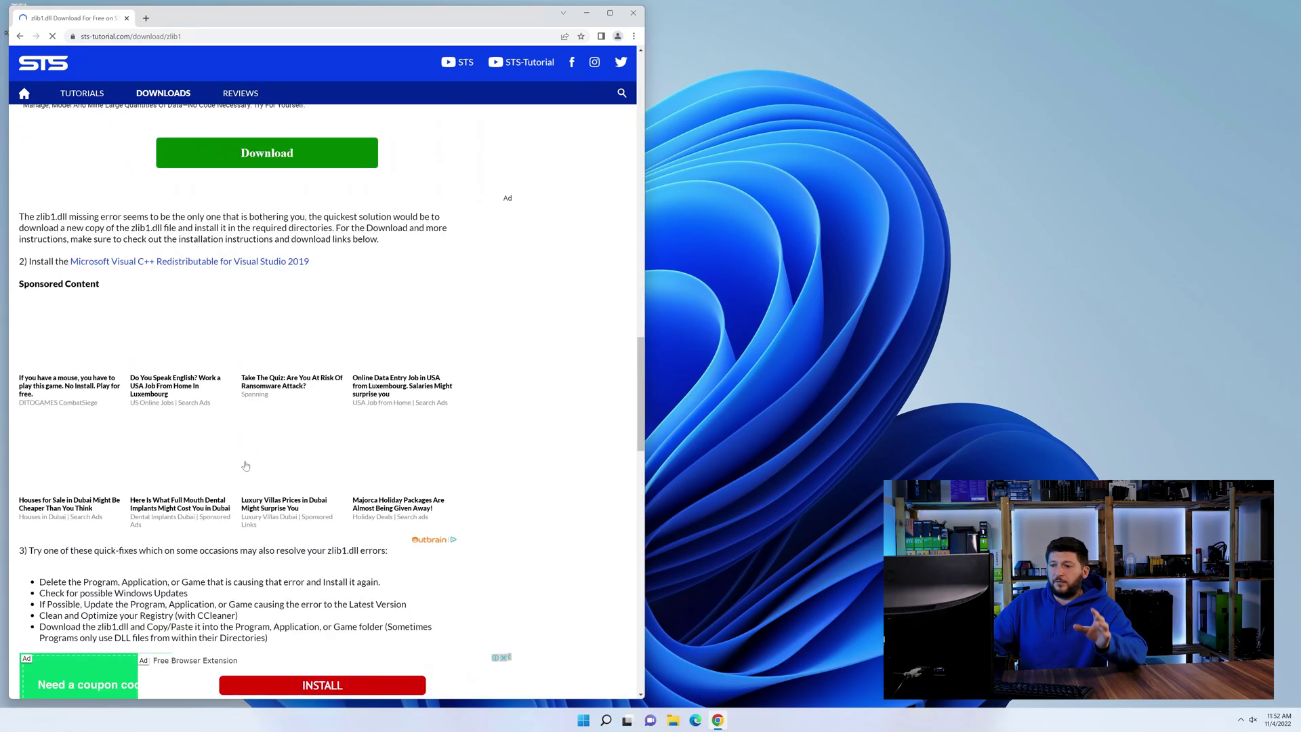
scroll(246, 466, down, 15)
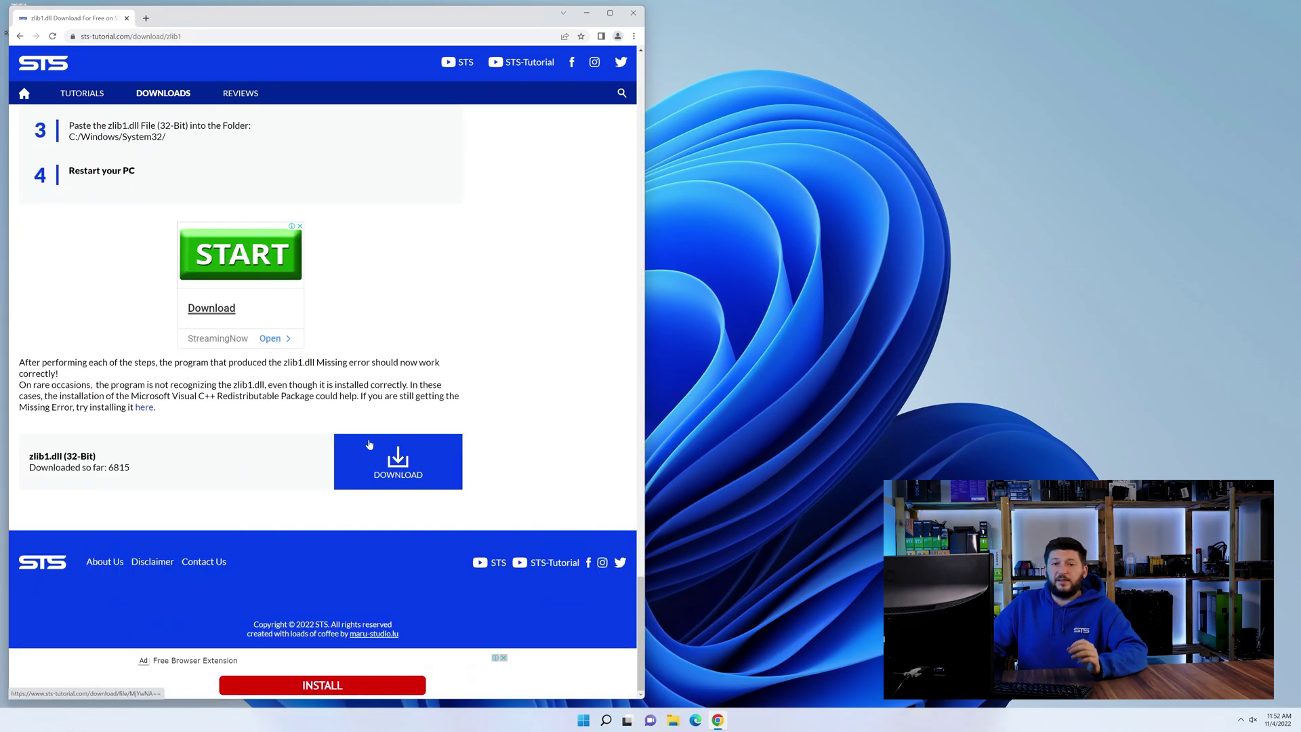
click(361, 465)
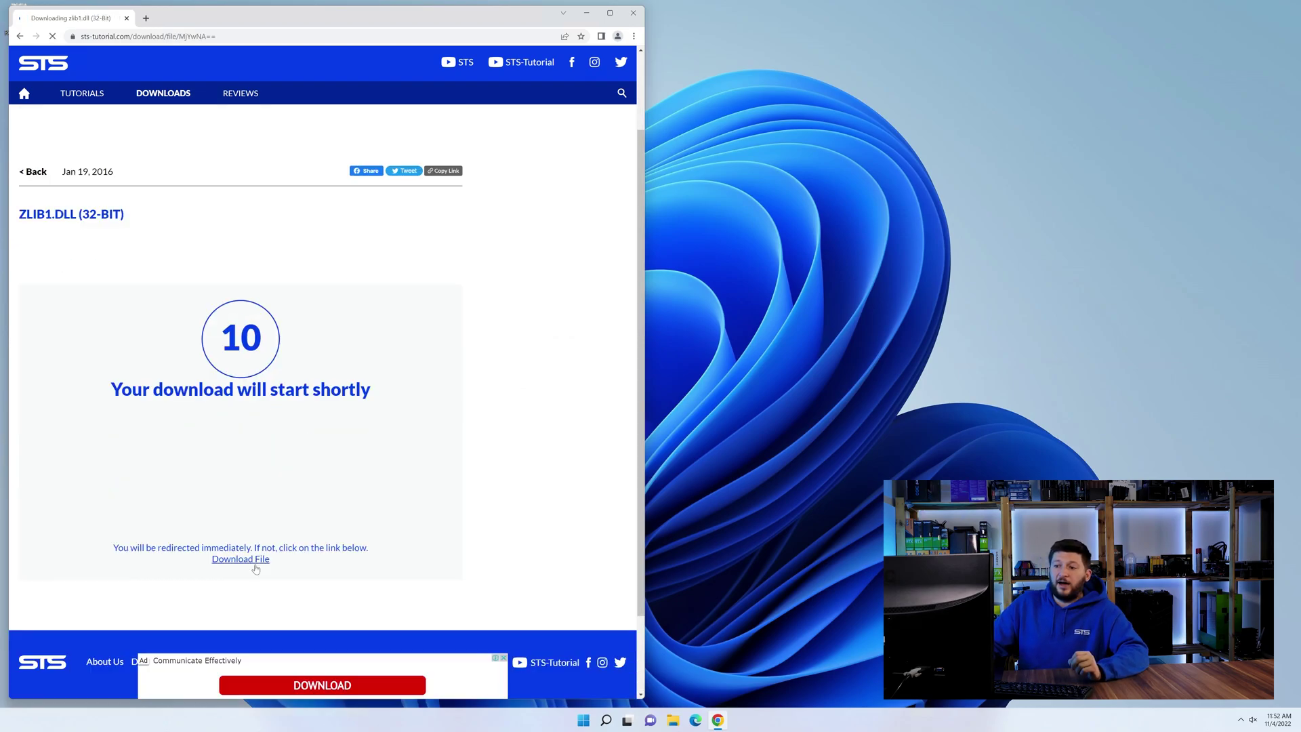
click(253, 563)
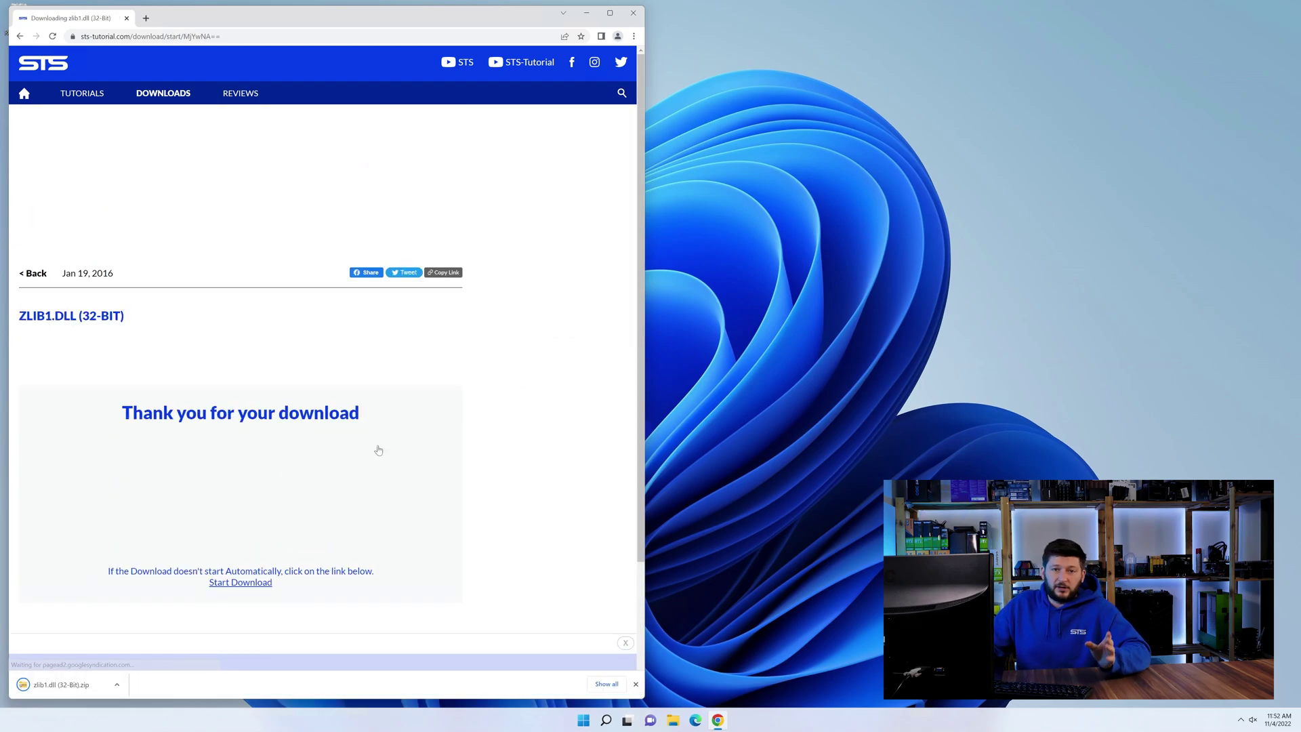
click(61, 685)
Open the zip's zlib1.dll (32-Bit) folder, and C:\Windows in a second File Explorer window
click(586, 12)
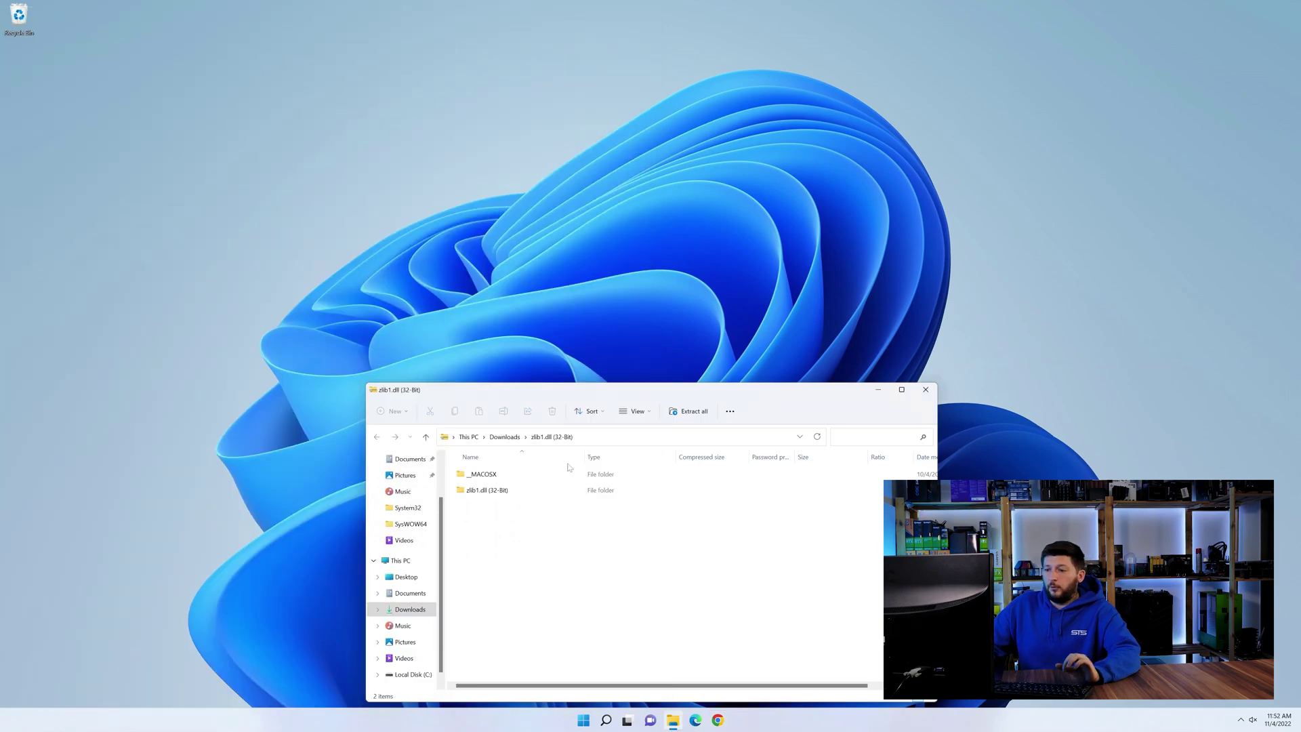
click(495, 496)
double_click(496, 496)
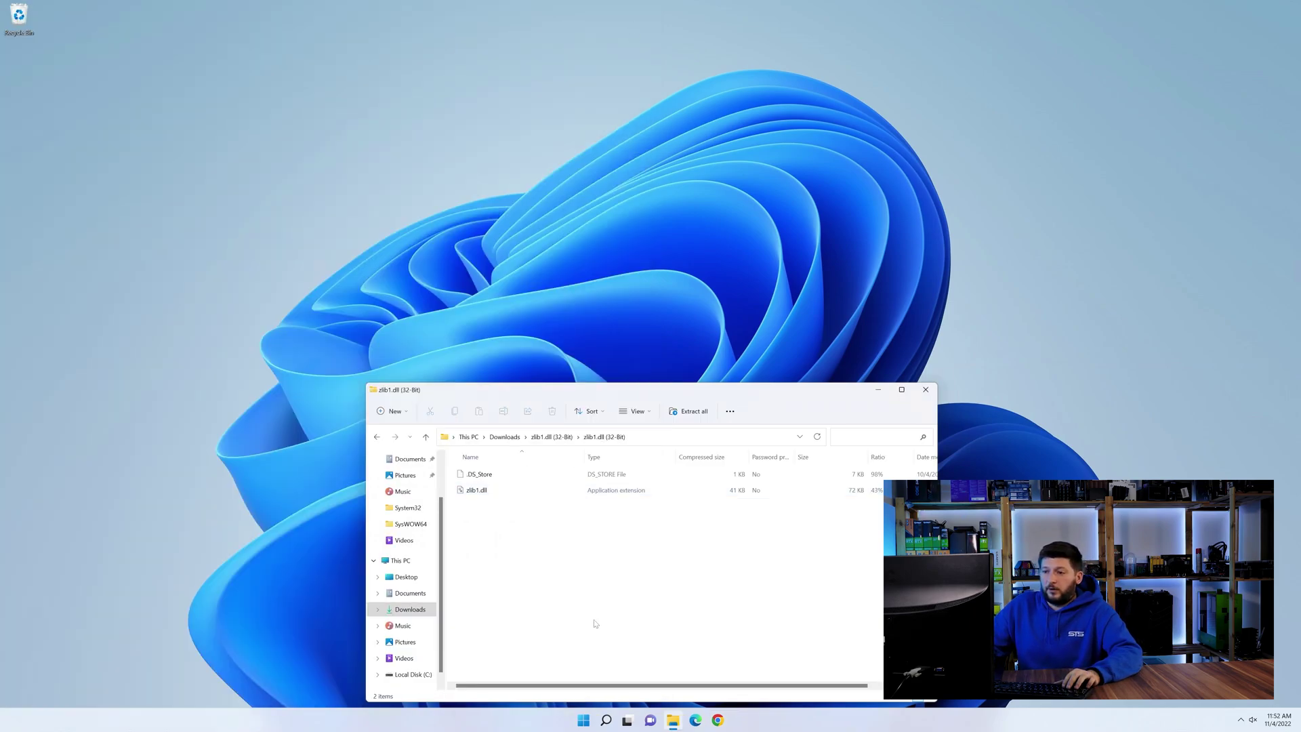
middle_click(674, 719)
click(414, 232)
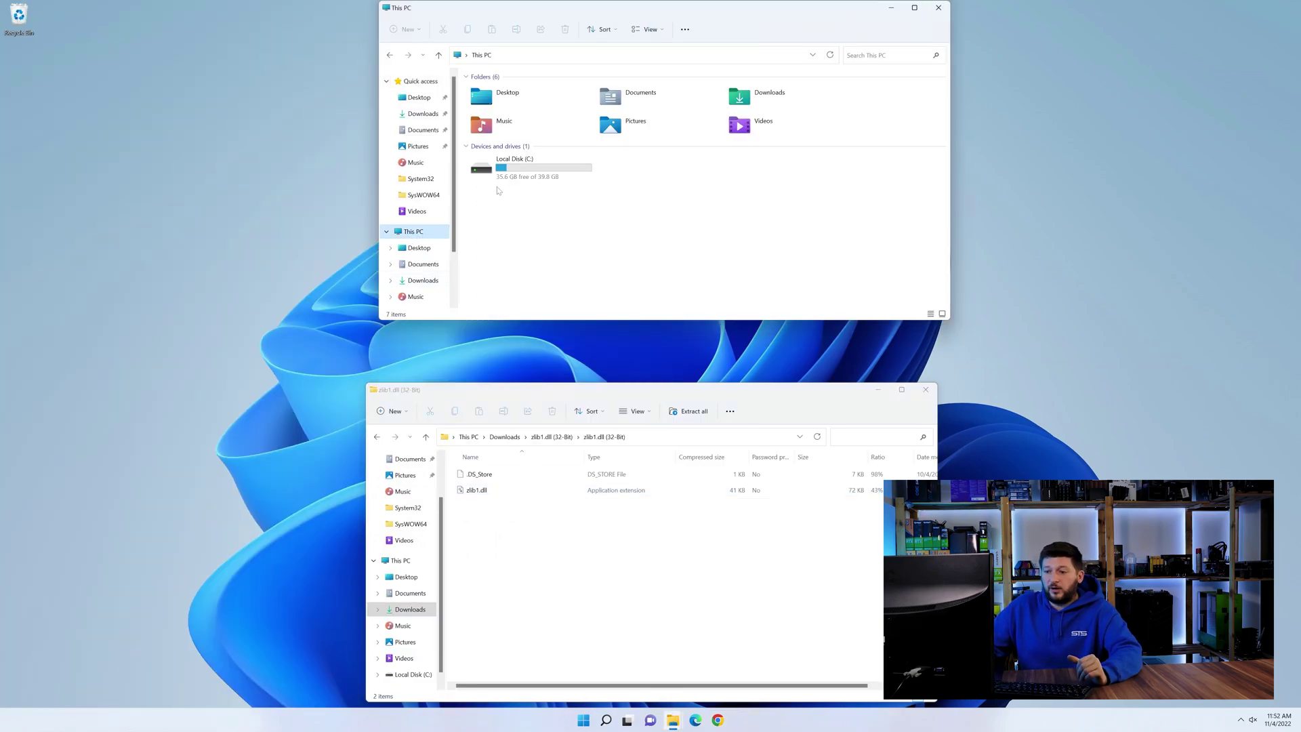
double_click(548, 176)
double_click(518, 191)
Copy zlib1.dll from the zip into the System32 and SysWOW64 folders
scroll(516, 231, down, 5)
scroll(517, 232, down, 9)
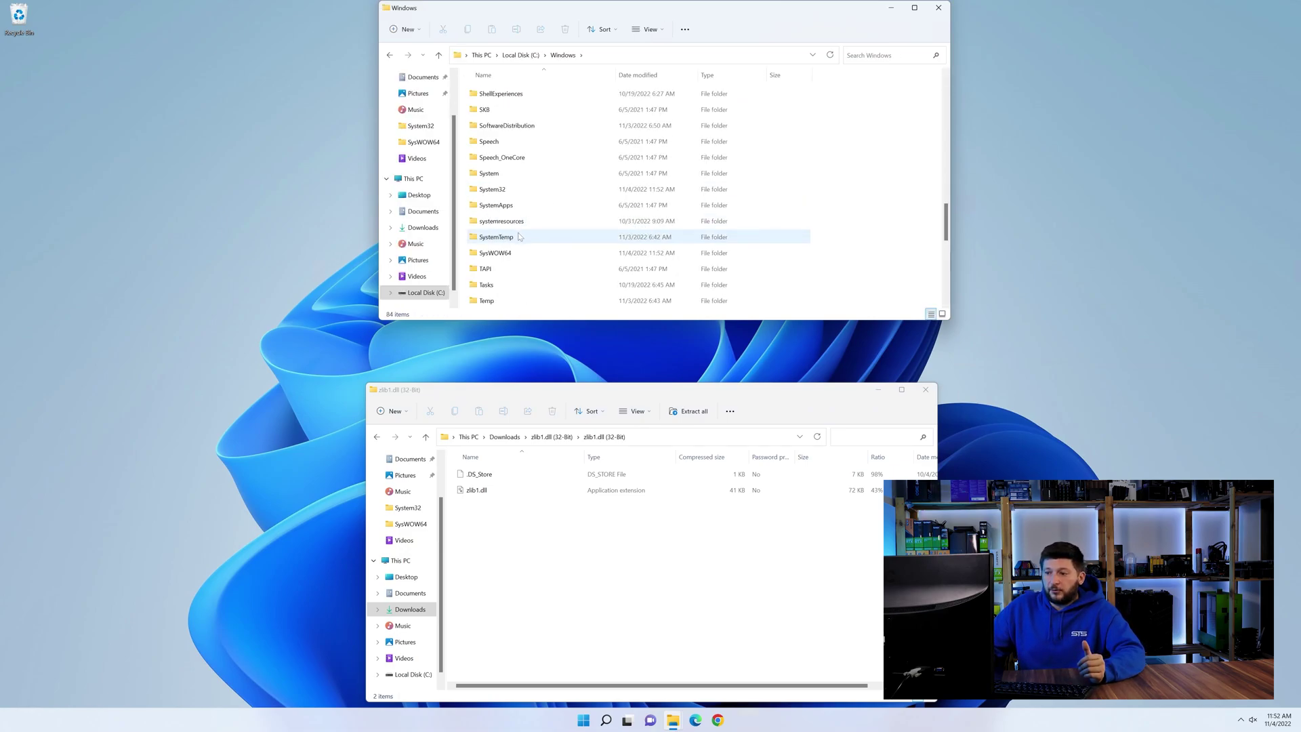
click(493, 189)
click(502, 252)
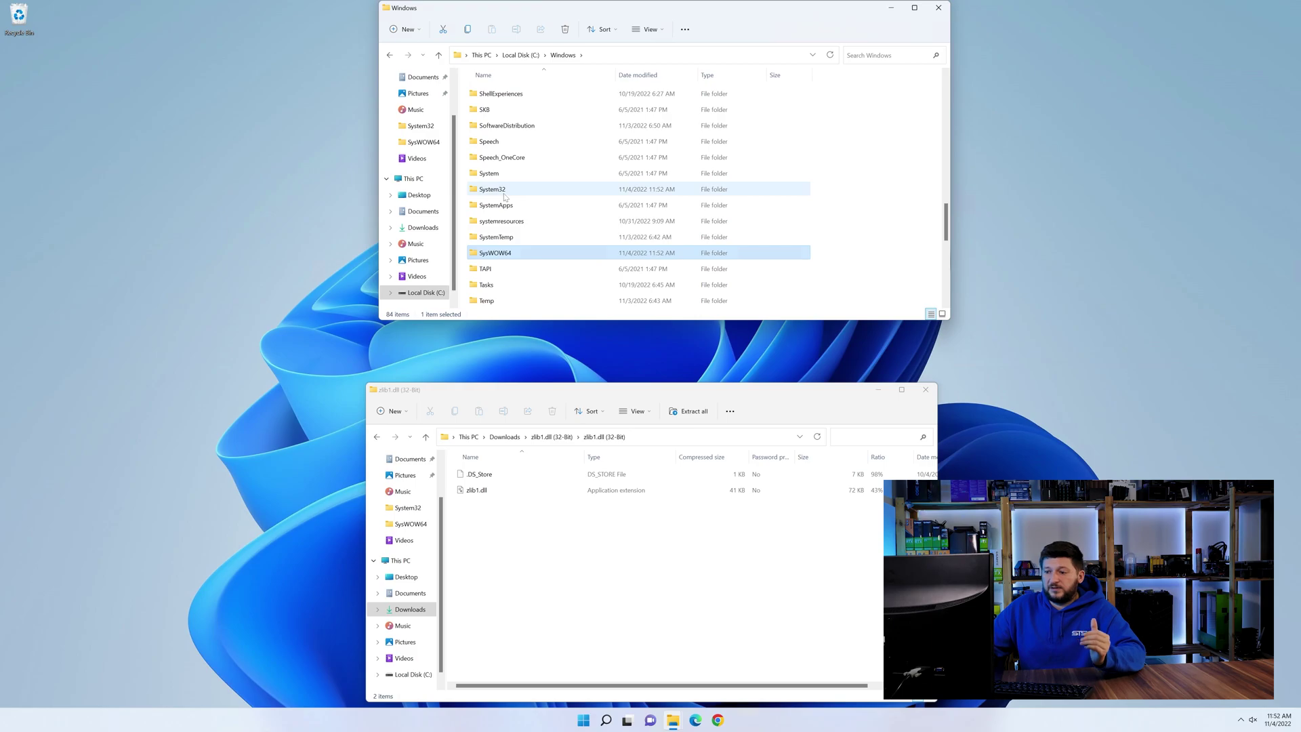
click(493, 189)
drag(480, 494, 479, 193)
drag(476, 490, 481, 259)
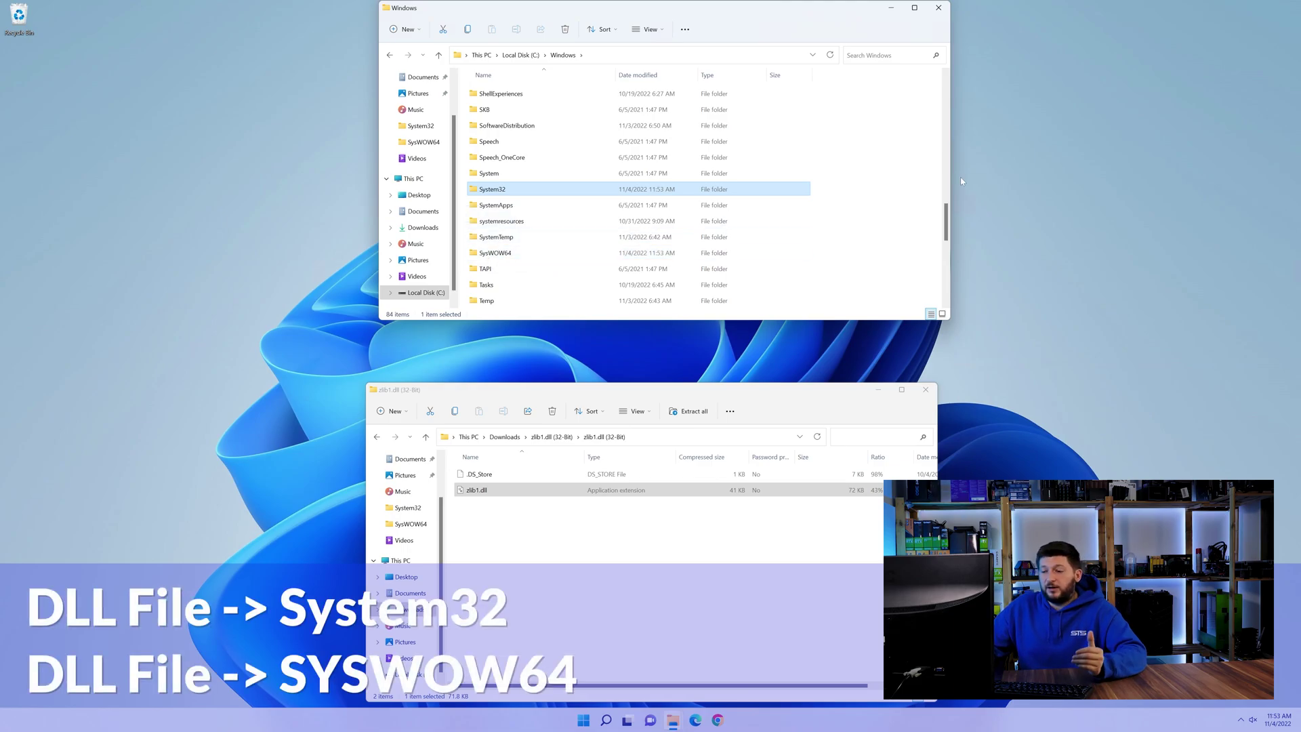
Close the C:\Windows folder window and the zip folder window
click(939, 8)
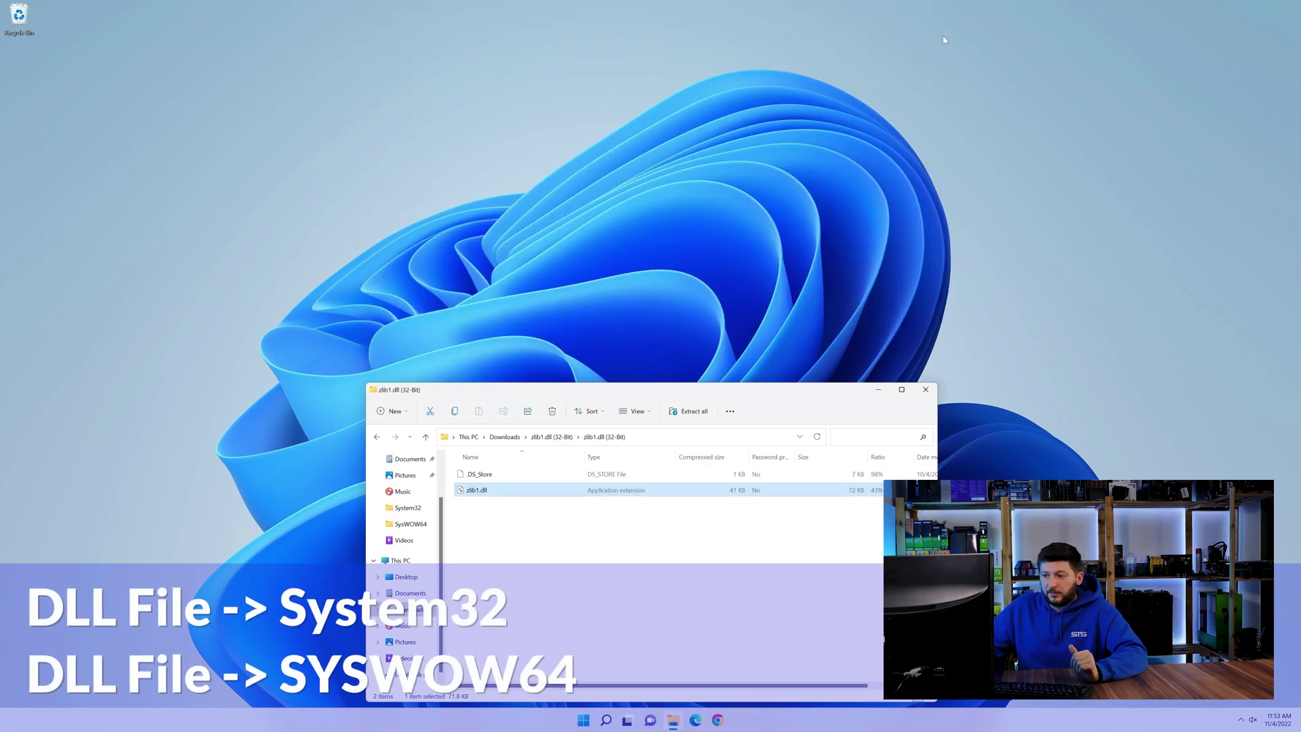
click(933, 392)
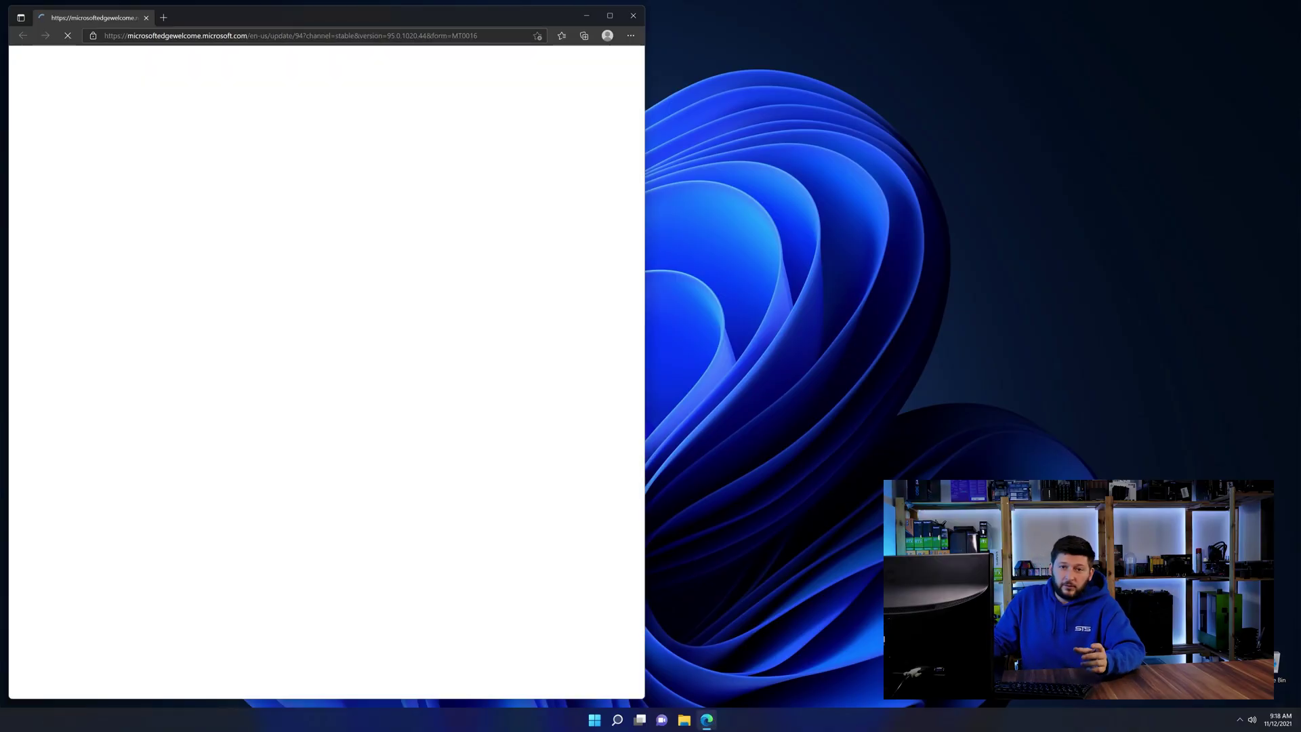
Load the pasted sts-tutorial Visual C++ 2019 Redistributable URL and scroll to its download buttons
click(359, 35)
text(https://www.sts-tutorial.com/download/credistributable2019)
key(Return)
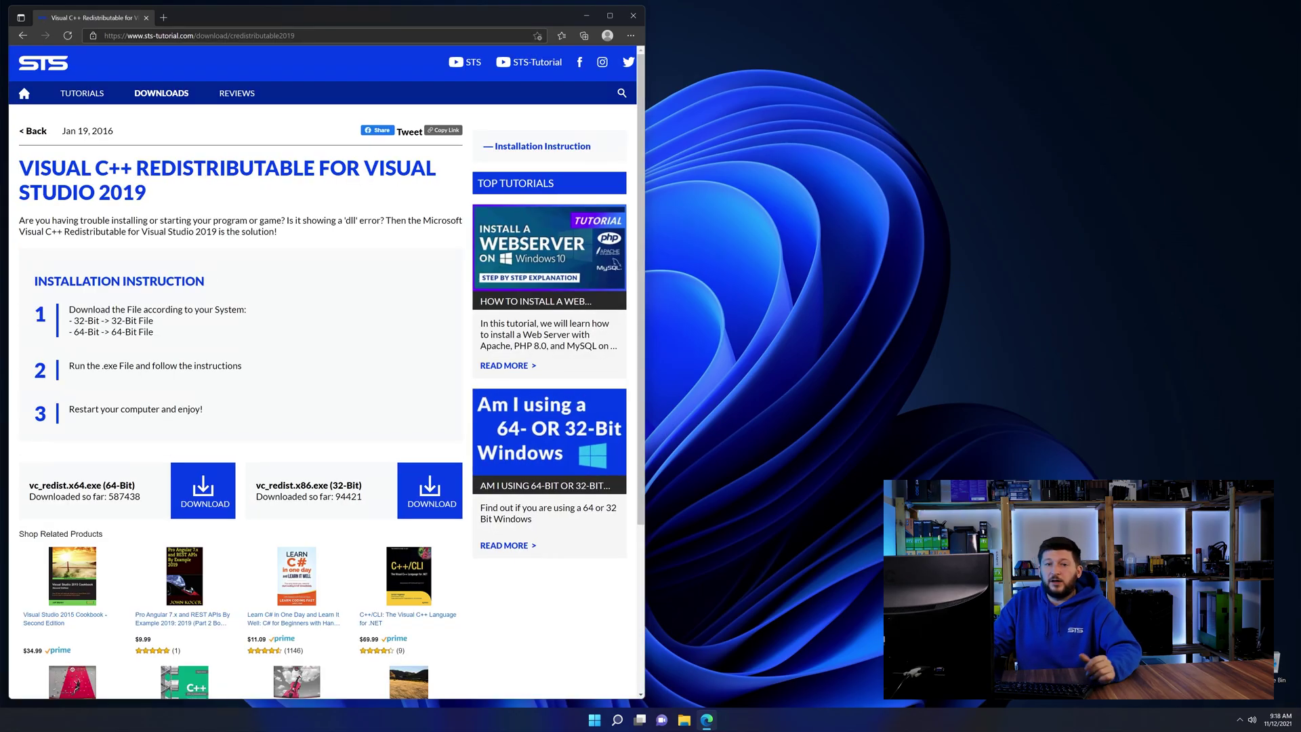
scroll(231, 446, down, 3)
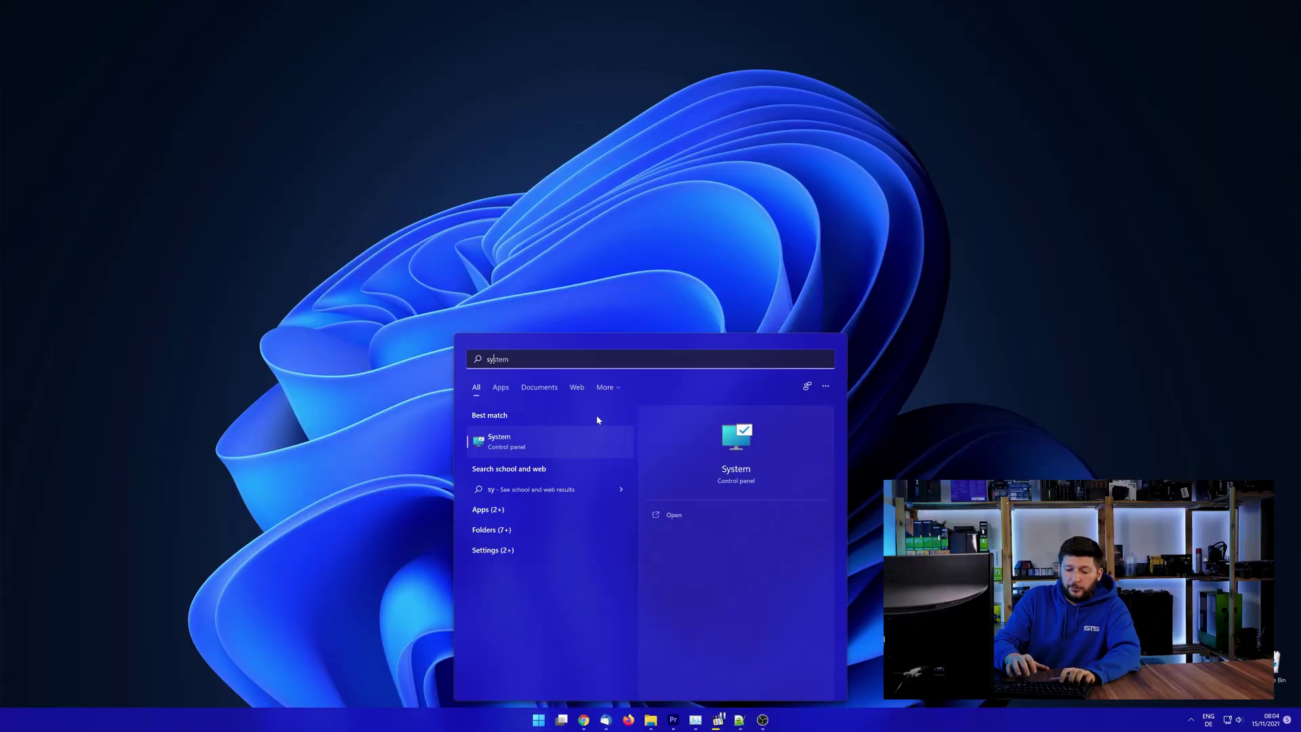
Check in System > About that the system type is a 64-bit operating system
text(stem)
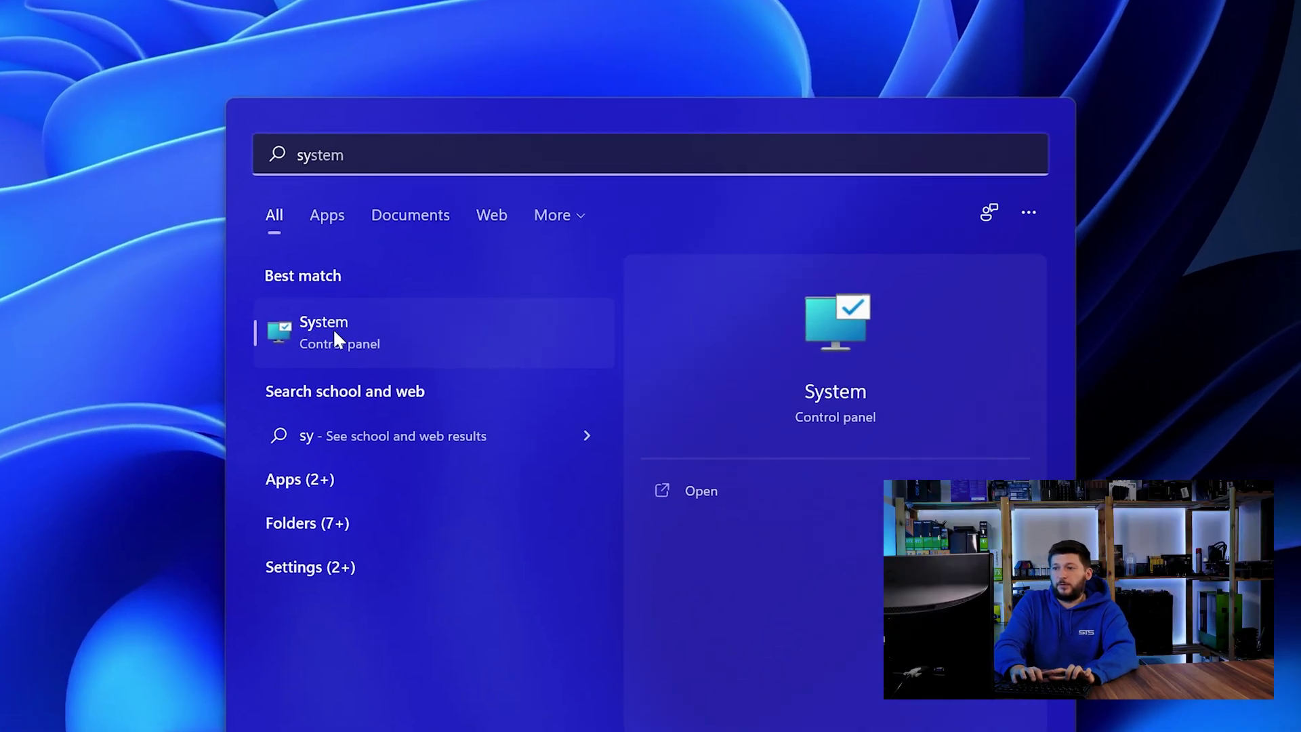
click(377, 339)
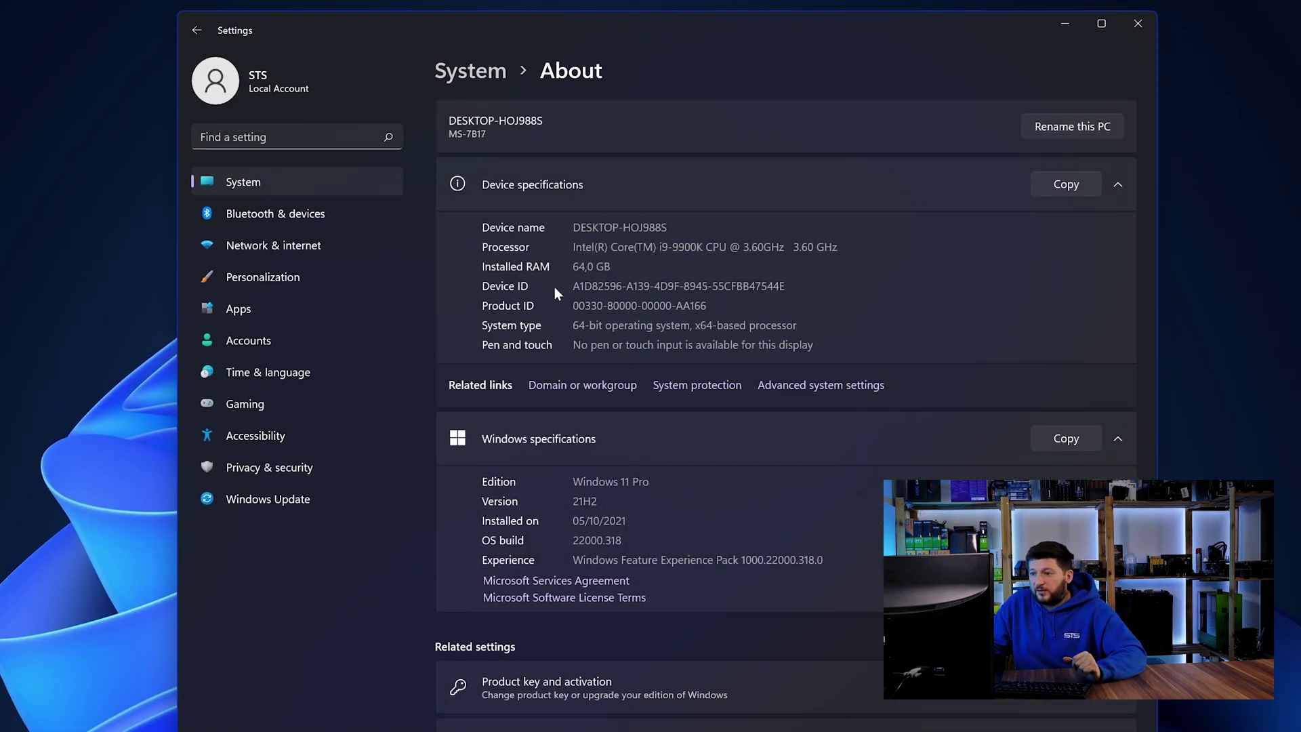
drag(573, 325, 590, 325)
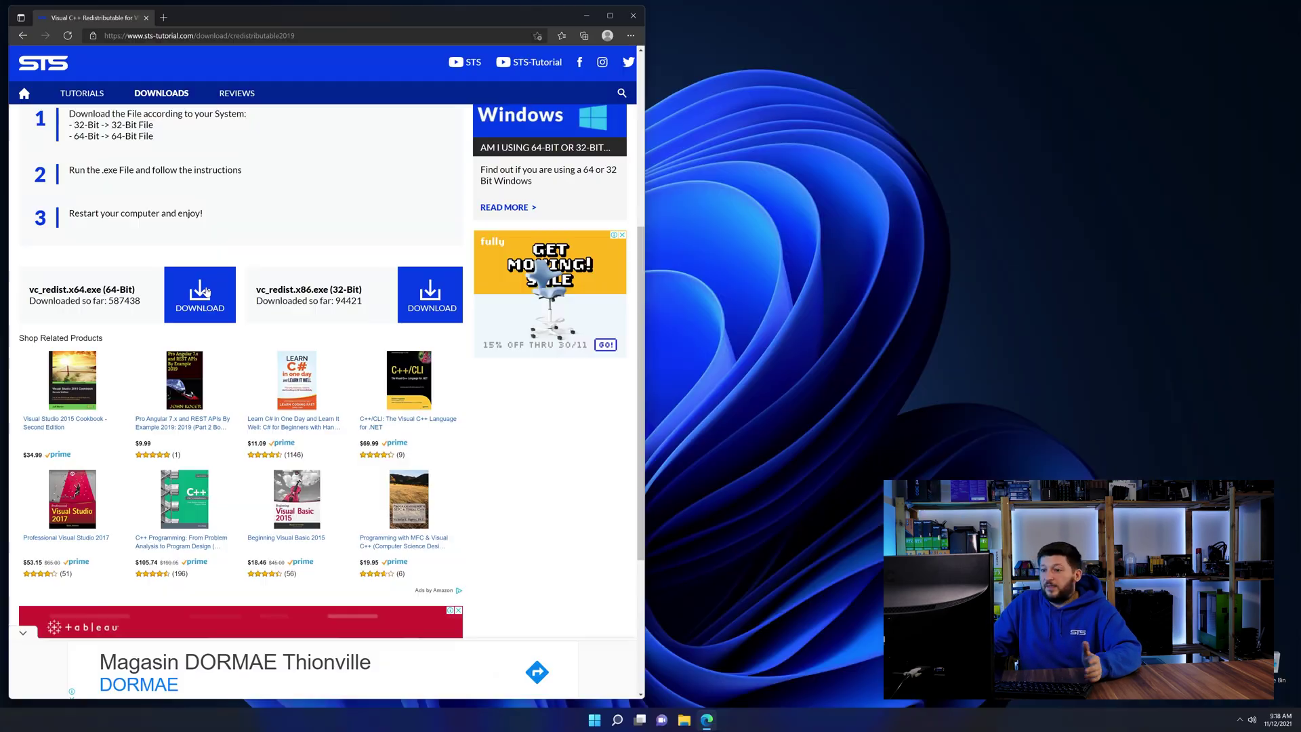
Download the 64-bit vc_redist.x64.exe redistributable and run the installer
click(206, 292)
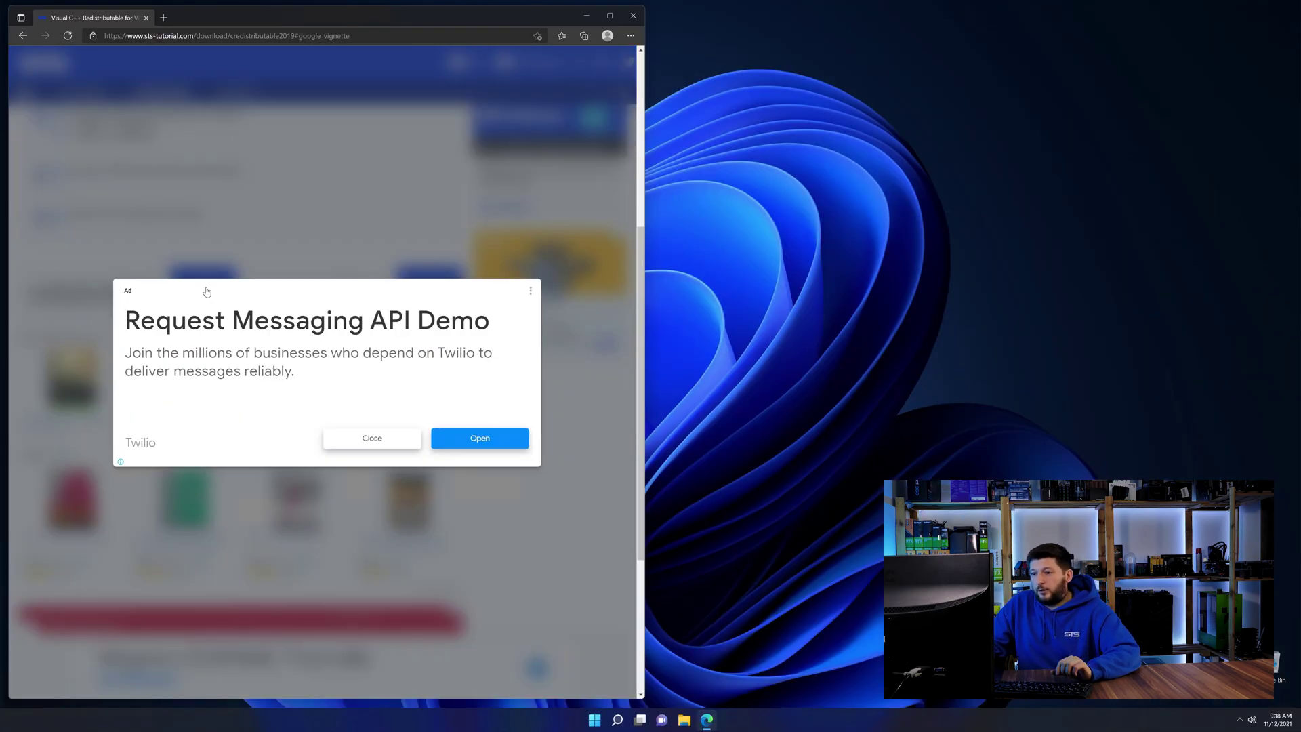
click(357, 441)
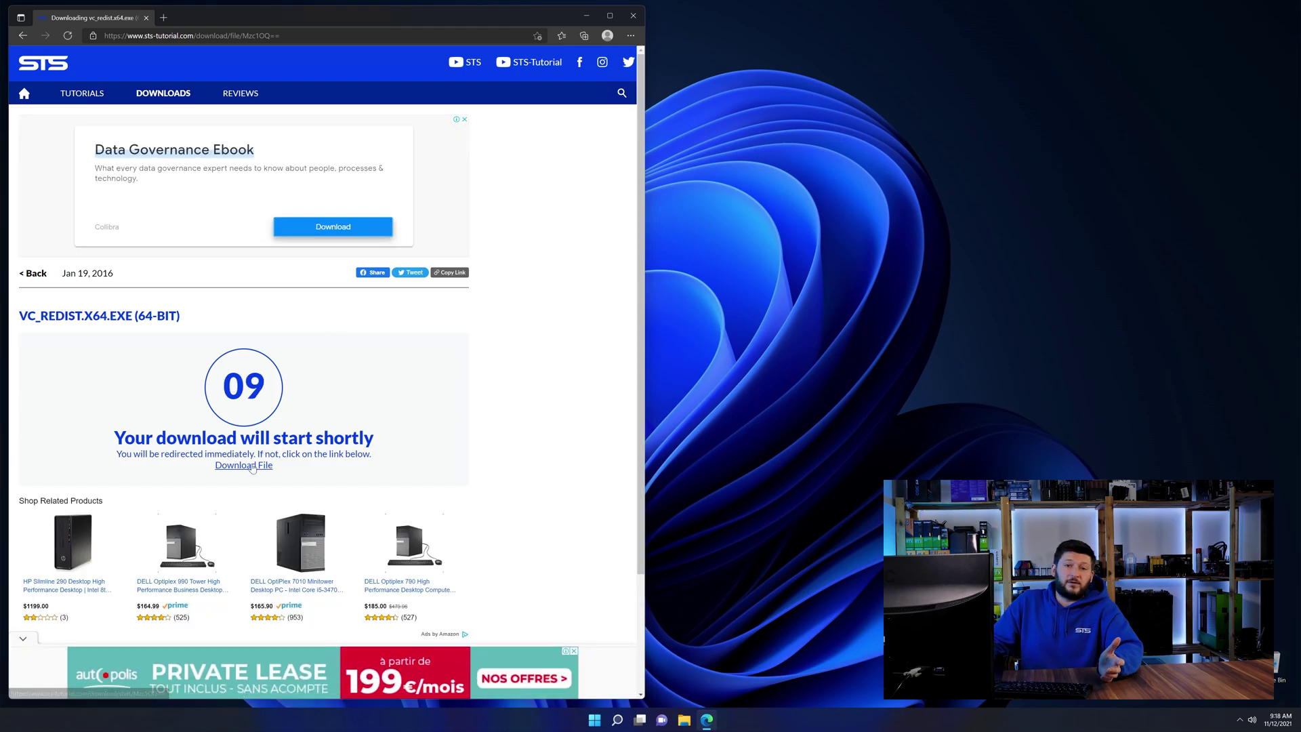
click(252, 467)
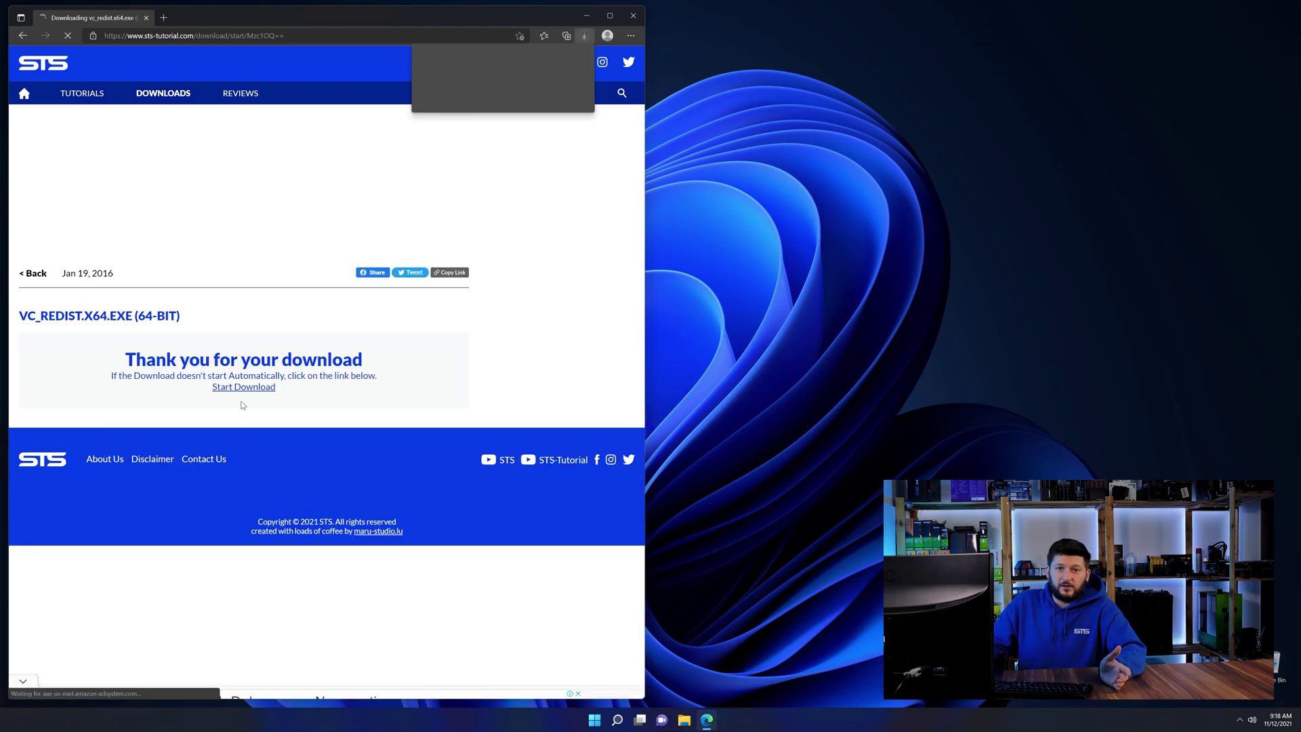
click(470, 79)
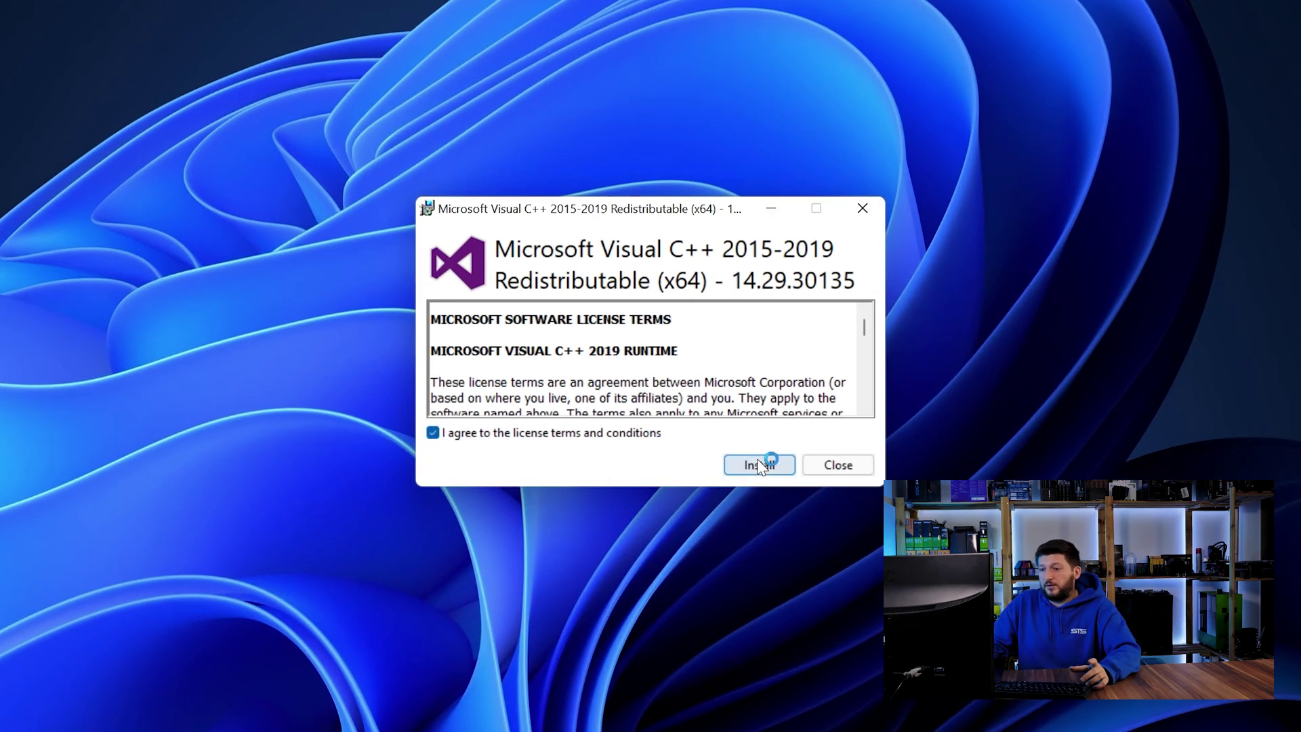
Install Microsoft Visual C++ 2015-2019 Redistributable (x64) 14.29.30135 with the license accepted
click(760, 466)
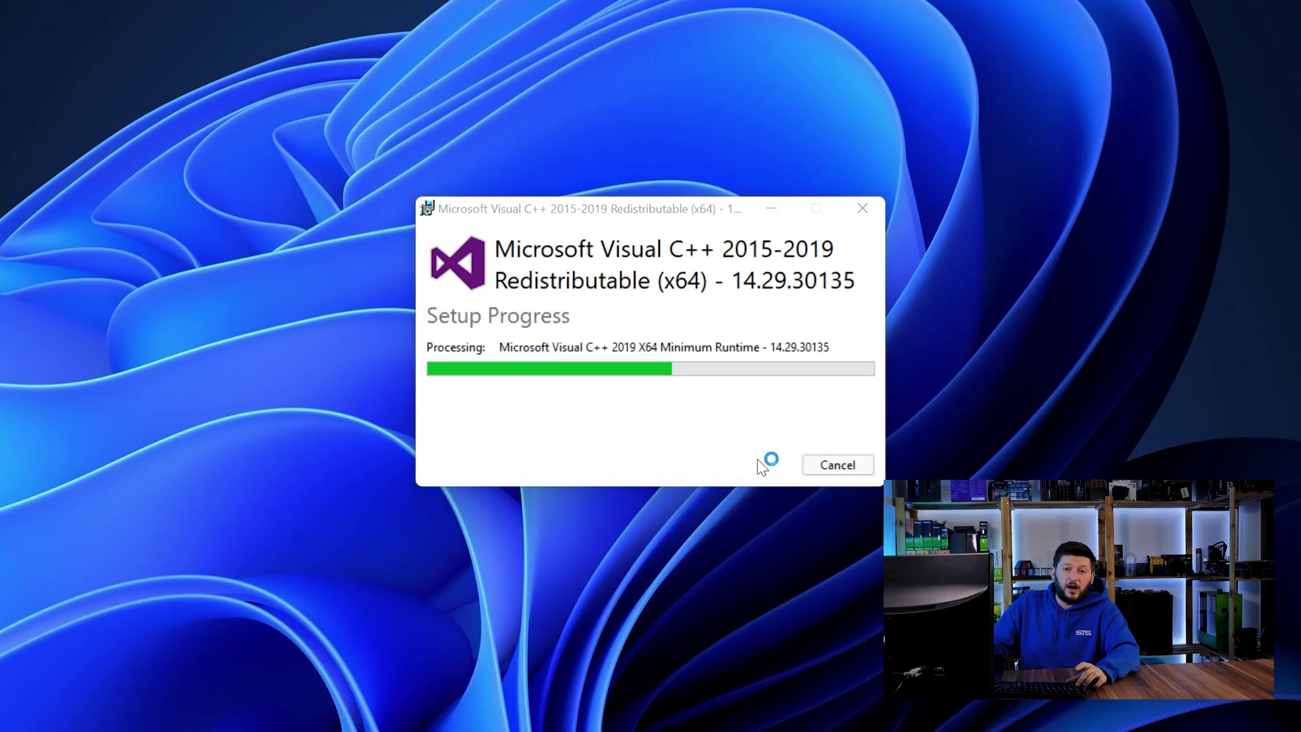